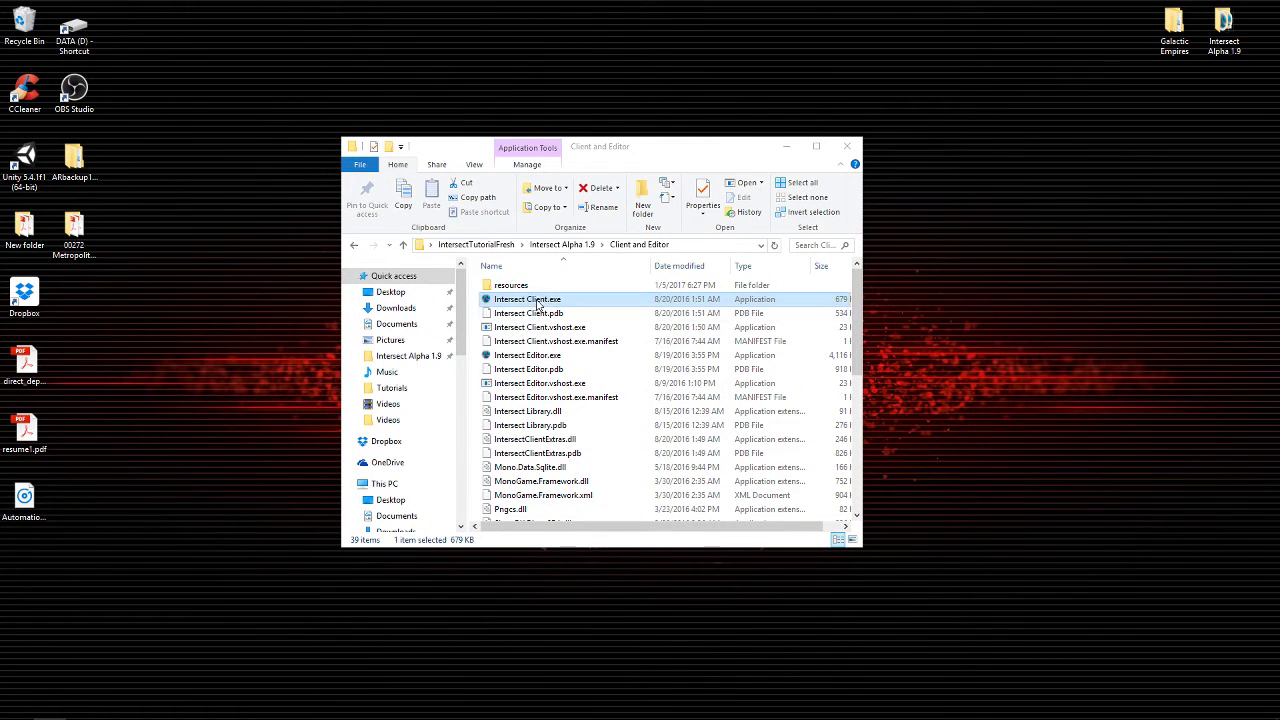
Bring back the running Intersect Server console, reposition it, then minimize it
{"action": "left_click", "coordinate": [115, 707]}
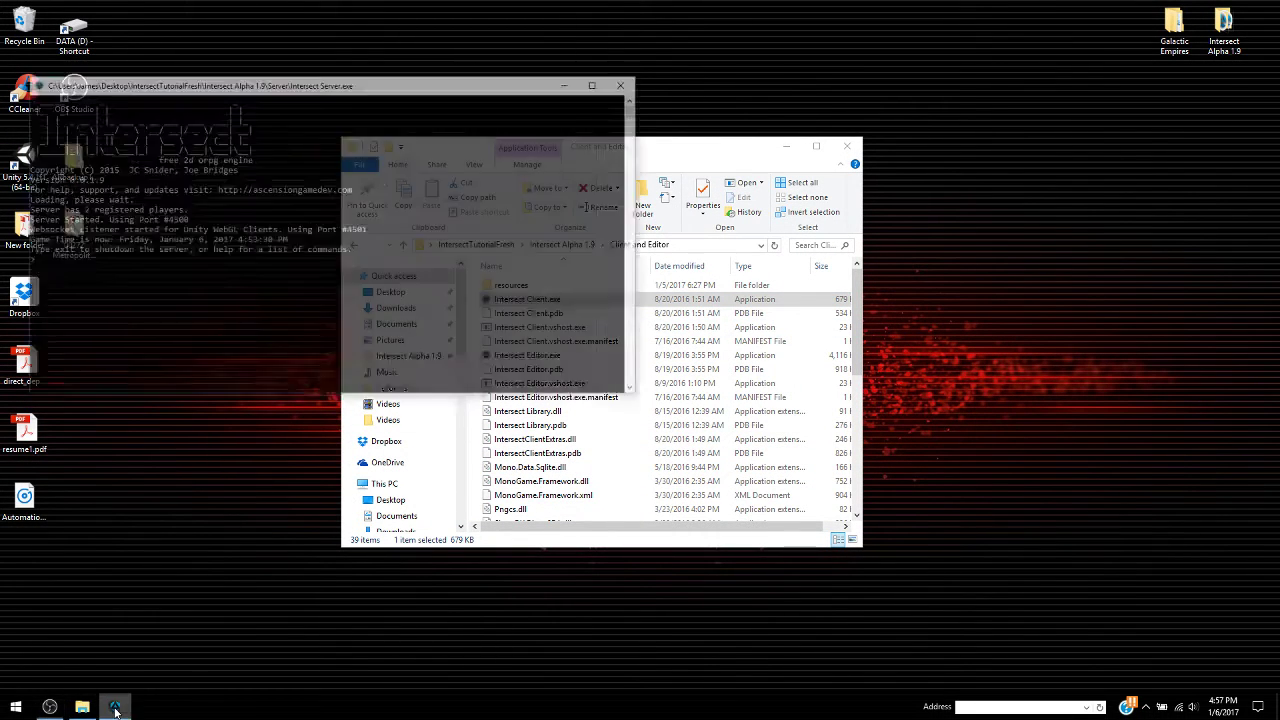
{"action": "left_click_drag", "start_coordinate": [326, 40], "coordinate": [381, 95]}
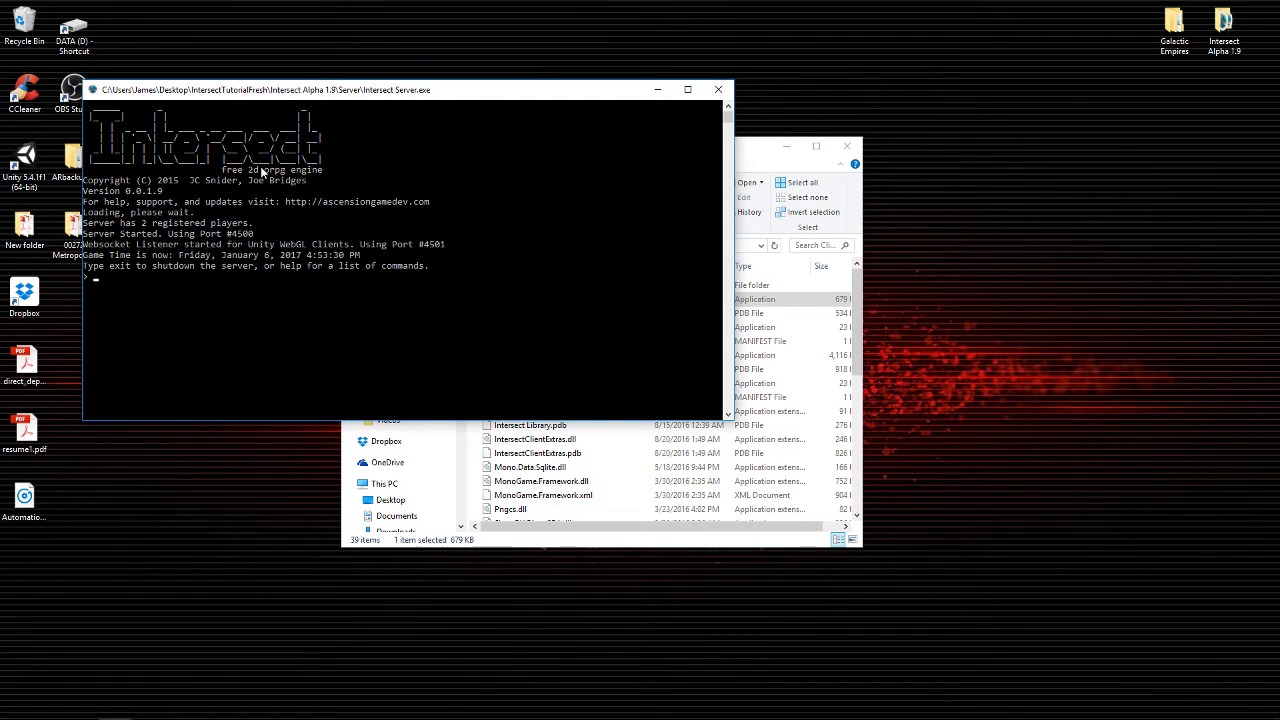
{"action": "left_click", "coordinate": [666, 95]}
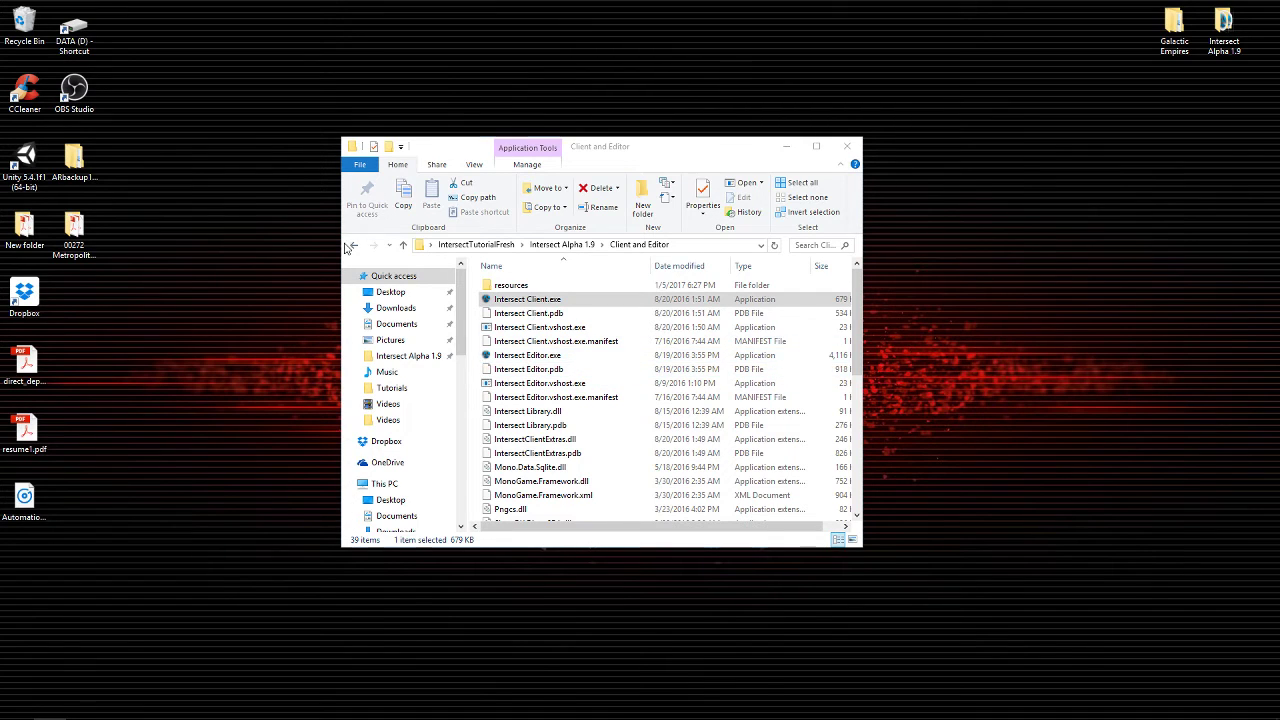
Go to the Client and Editor folder and launch Intersect Client.exe
{"action": "left_click", "coordinate": [353, 245]}
{"action": "left_click", "coordinate": [515, 288]}
{"action": "double_click", "coordinate": [515, 288]}
{"action": "double_click", "coordinate": [495, 289]}
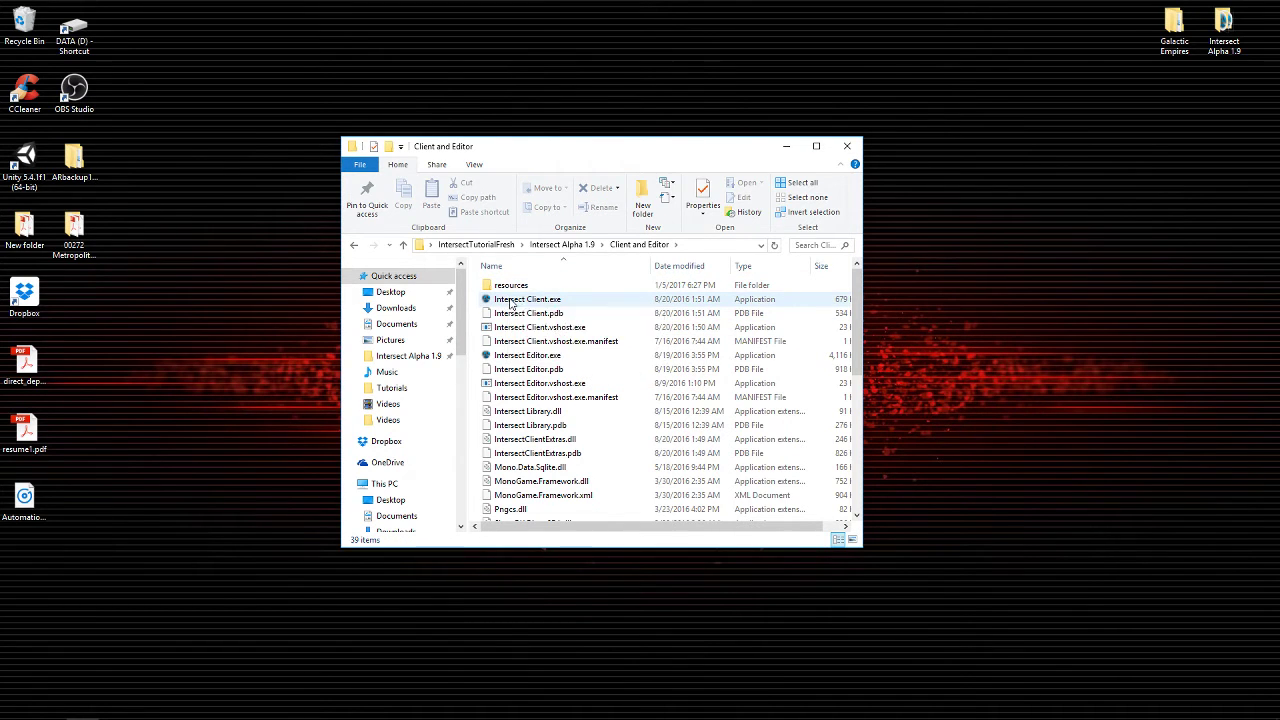
{"action": "double_click", "coordinate": [510, 301]}
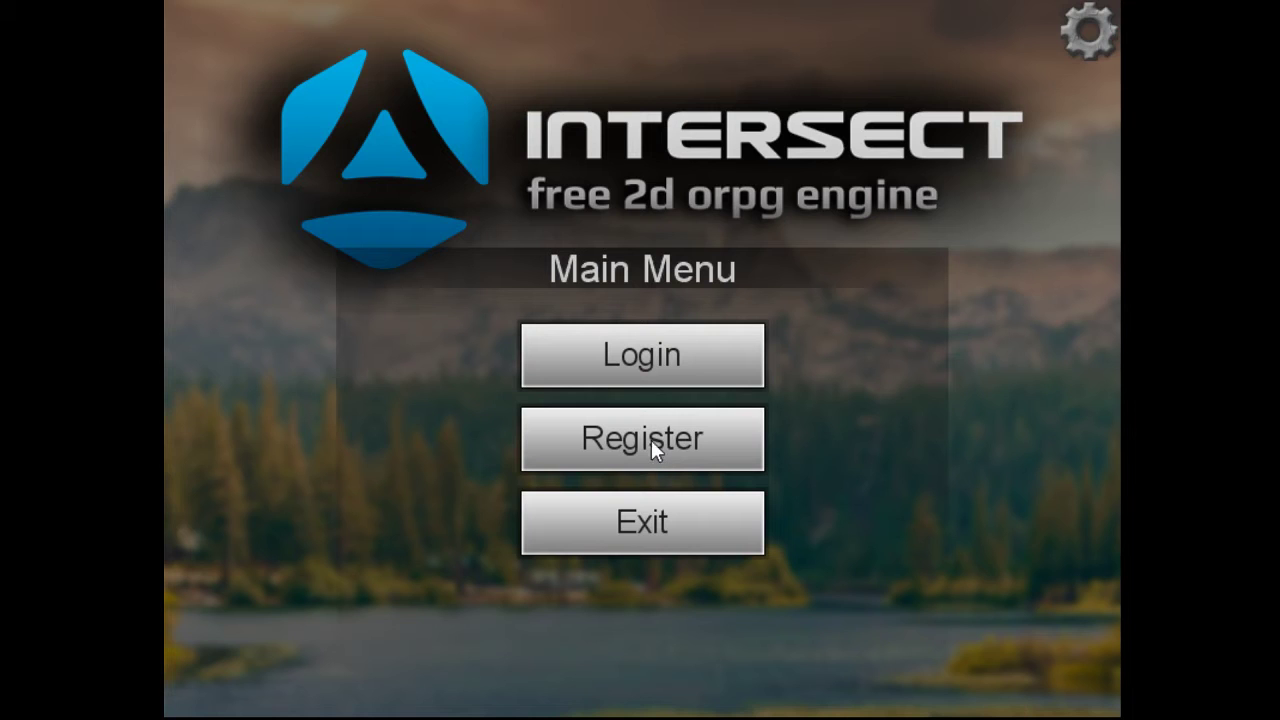
Submit a new account with a username, Gmail address and matching password; it's rejected as existing
{"action": "left_click", "coordinate": [651, 440]}
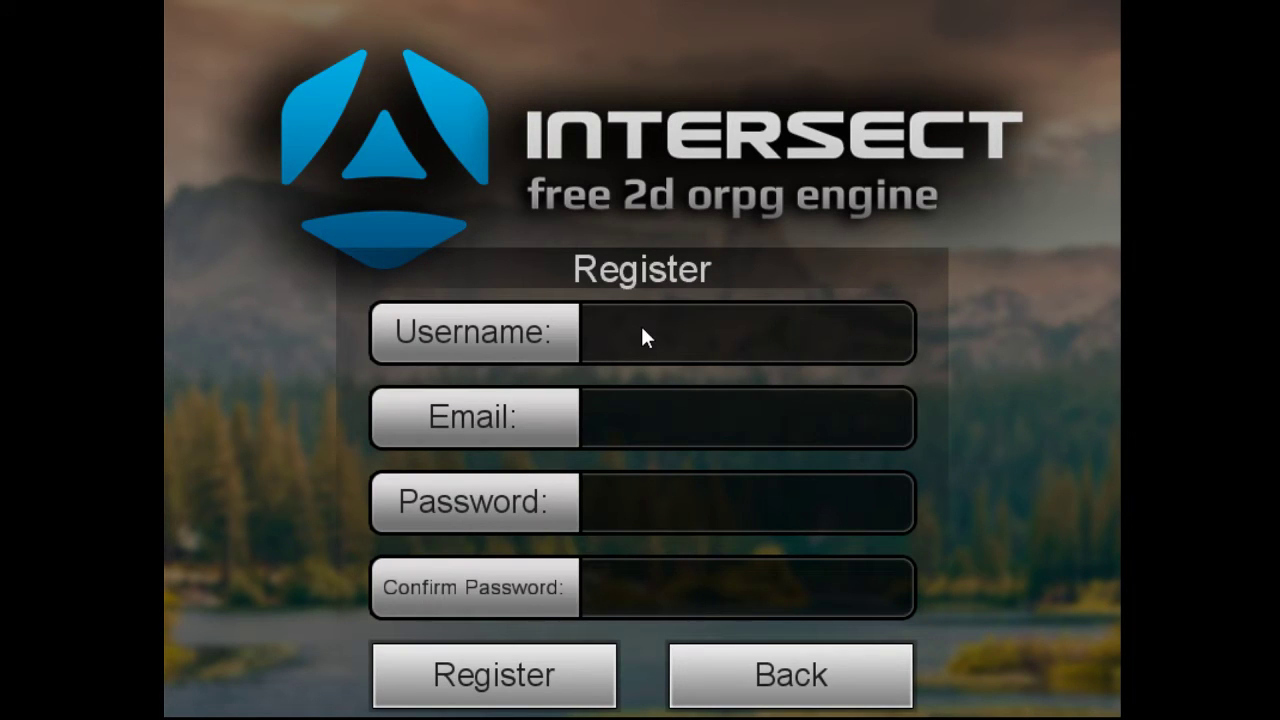
{"action": "type", "text": "Test1"}
{"action": "left_click", "coordinate": [651, 433]}
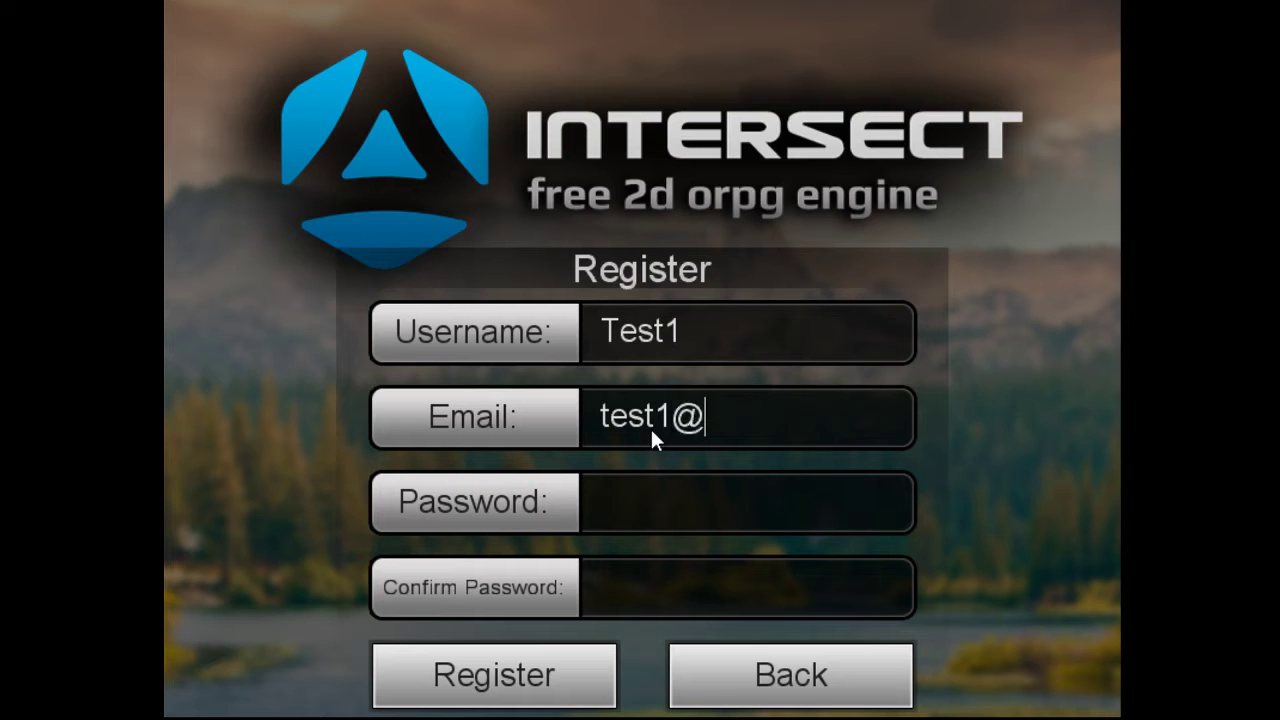
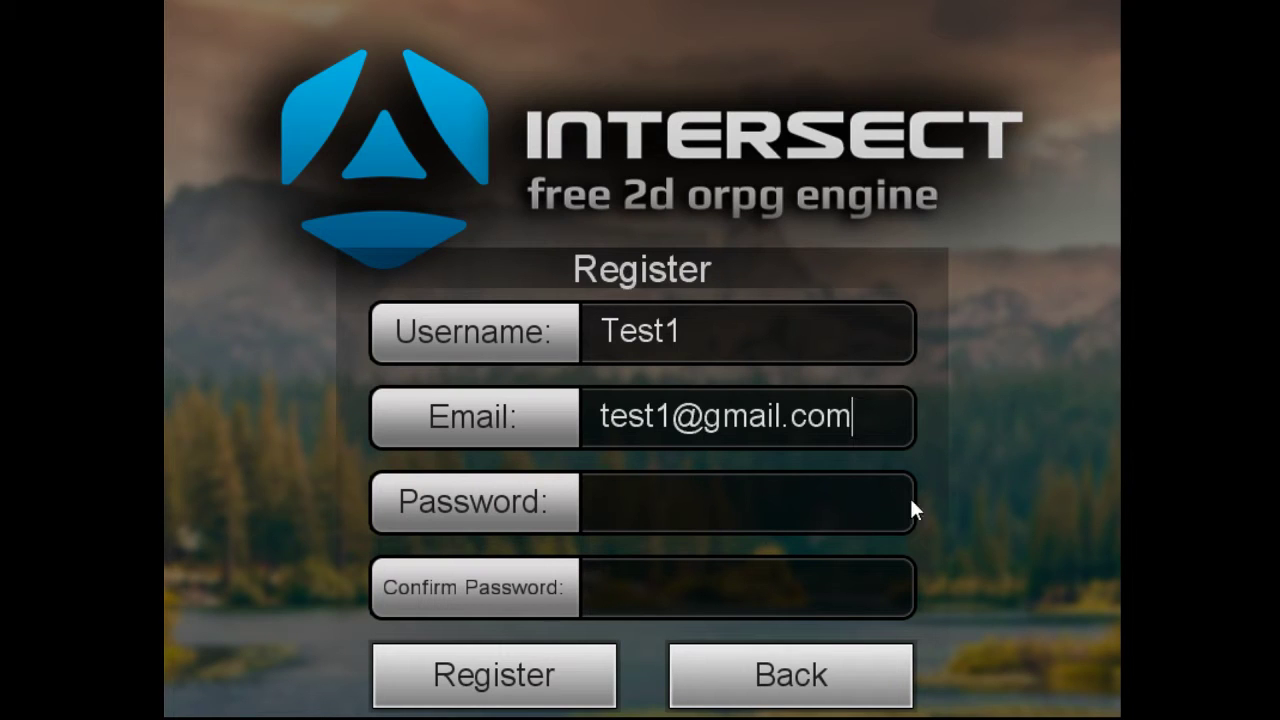
{"action": "left_click", "coordinate": [661, 510]}
{"action": "type", "text": "***"}
{"action": "left_click", "coordinate": [628, 584]}
{"action": "type", "text": "******"}
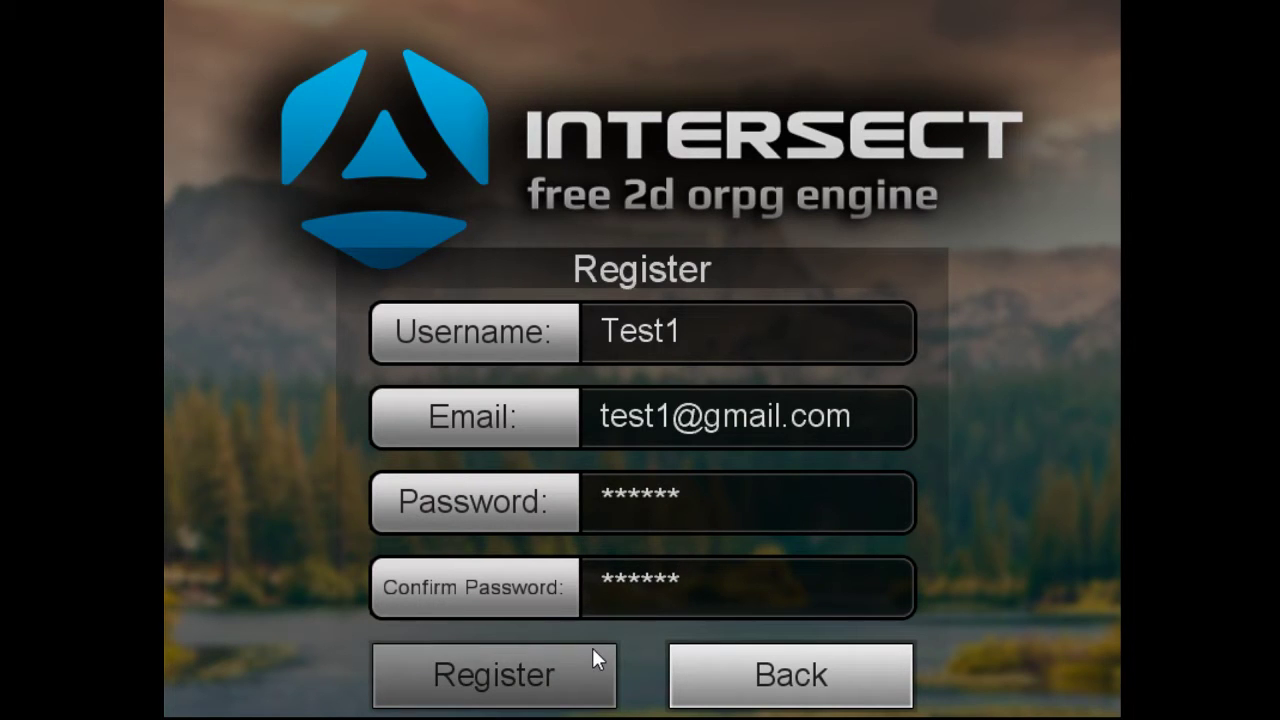
{"action": "left_click", "coordinate": [504, 673]}
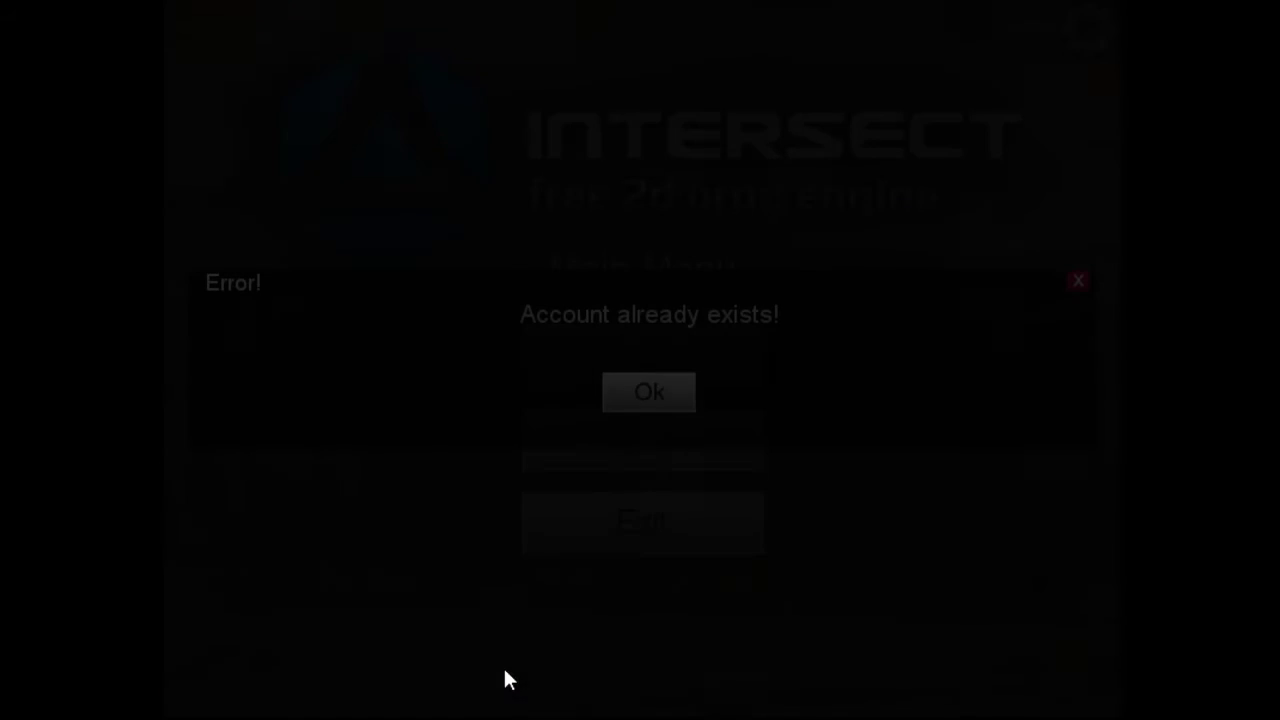
Dismiss the error and re-register with the username's and e-mail's last digit changed to 2
{"action": "left_click", "coordinate": [645, 395]}
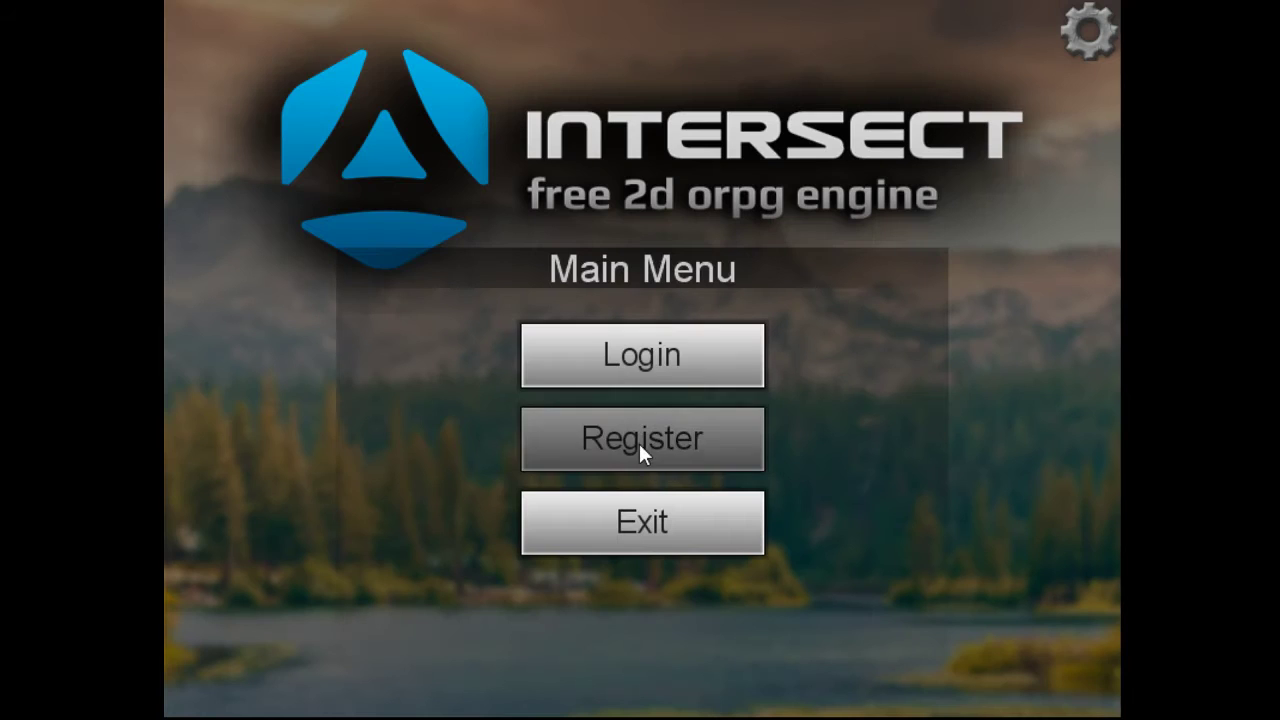
{"action": "left_click", "coordinate": [639, 443]}
{"action": "left_click", "coordinate": [720, 332]}
{"action": "key", "text": "BackSpace"}
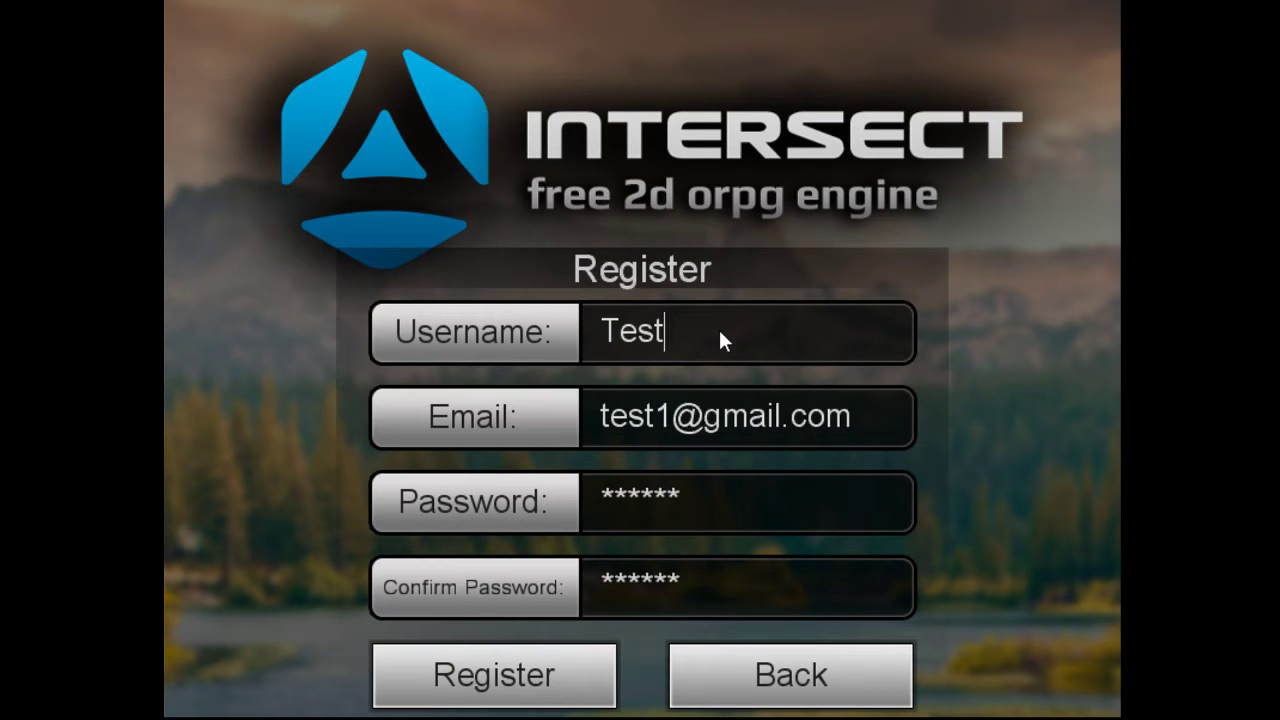
{"action": "type", "text": "2"}
{"action": "left_click", "coordinate": [684, 424]}
{"action": "key", "text": "BackSpace"}
{"action": "type", "text": "2"}
{"action": "left_click", "coordinate": [481, 683]}
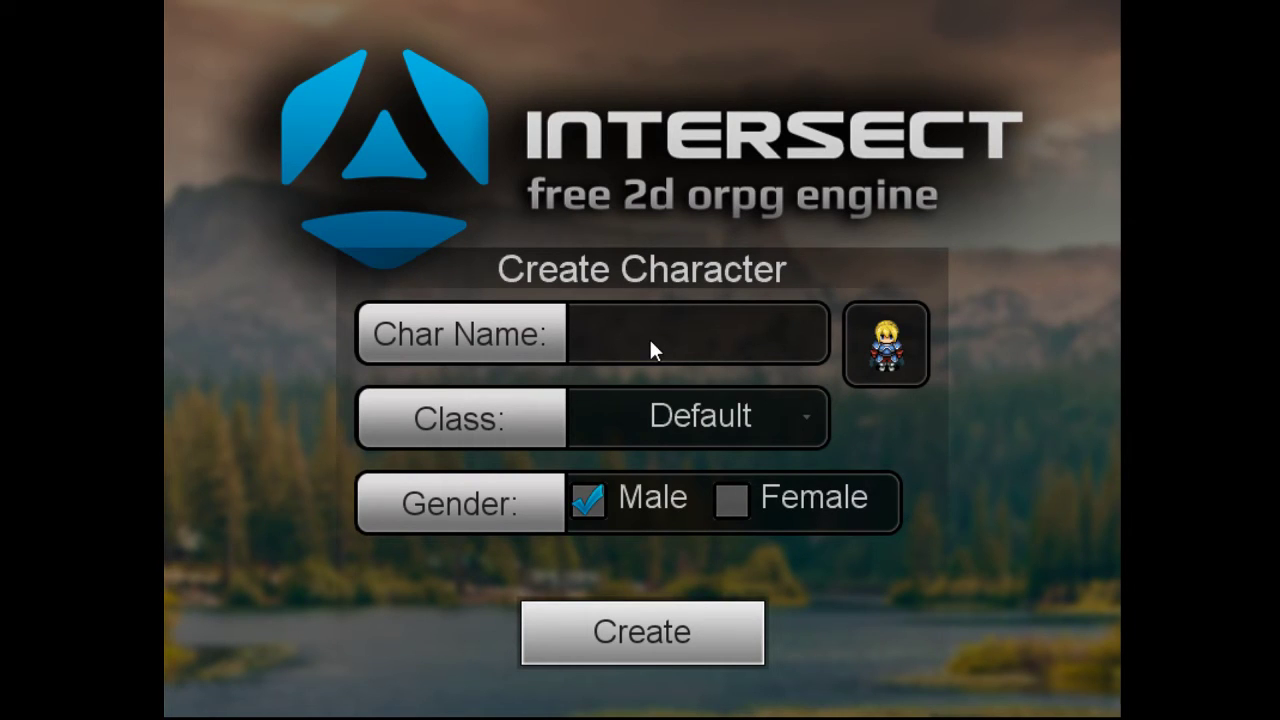
Name the character Test2, keep the Default class, and set the gender to Female
{"action": "type", "text": "Test2"}
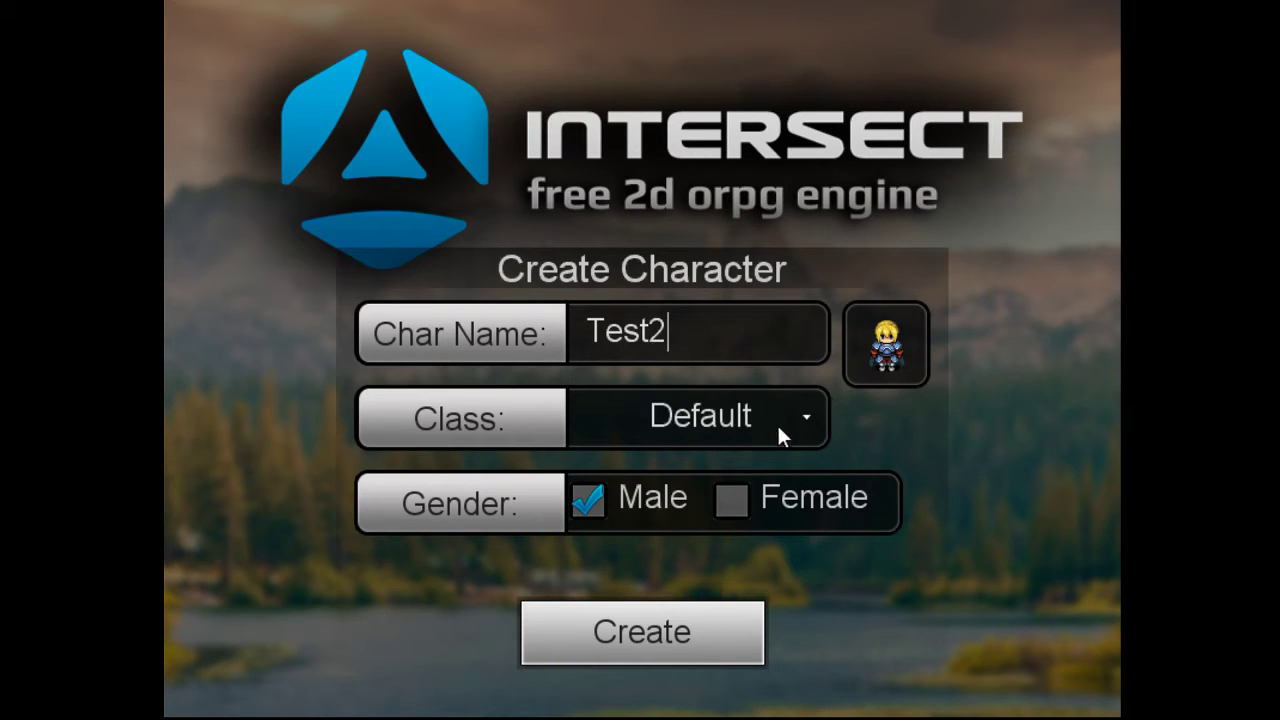
{"action": "left_click", "coordinate": [805, 420]}
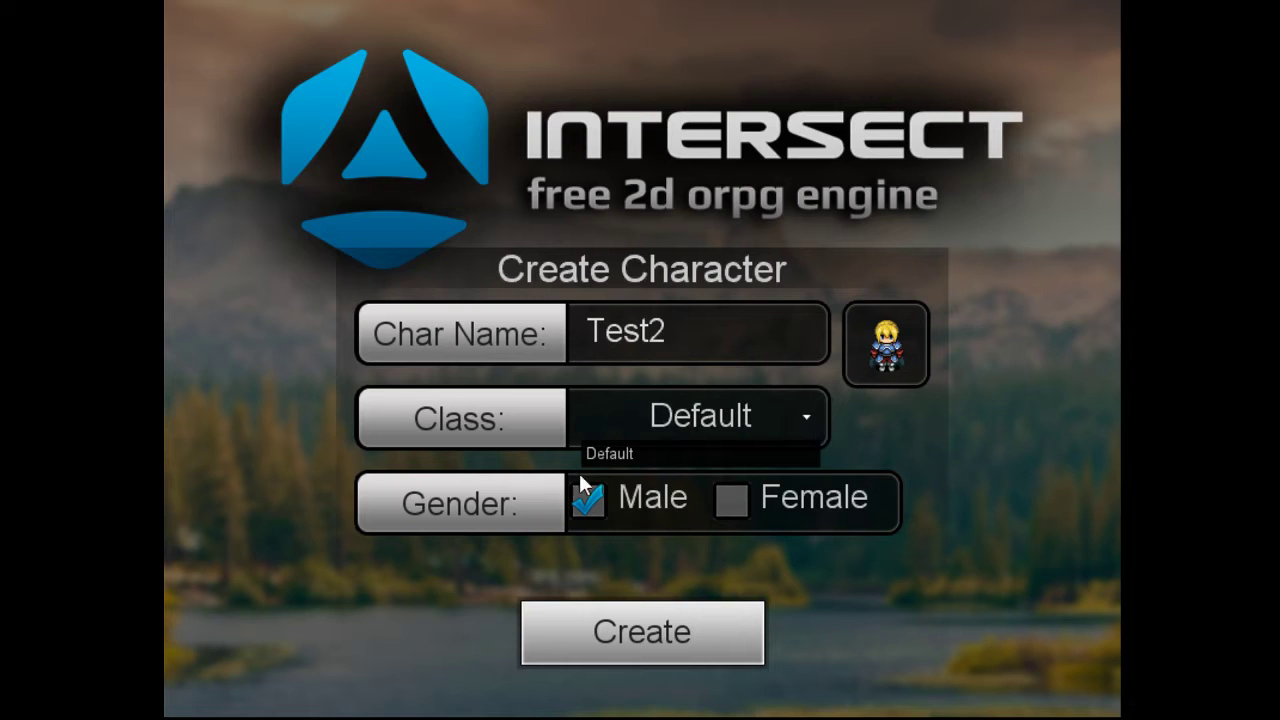
{"action": "left_click", "coordinate": [700, 420]}
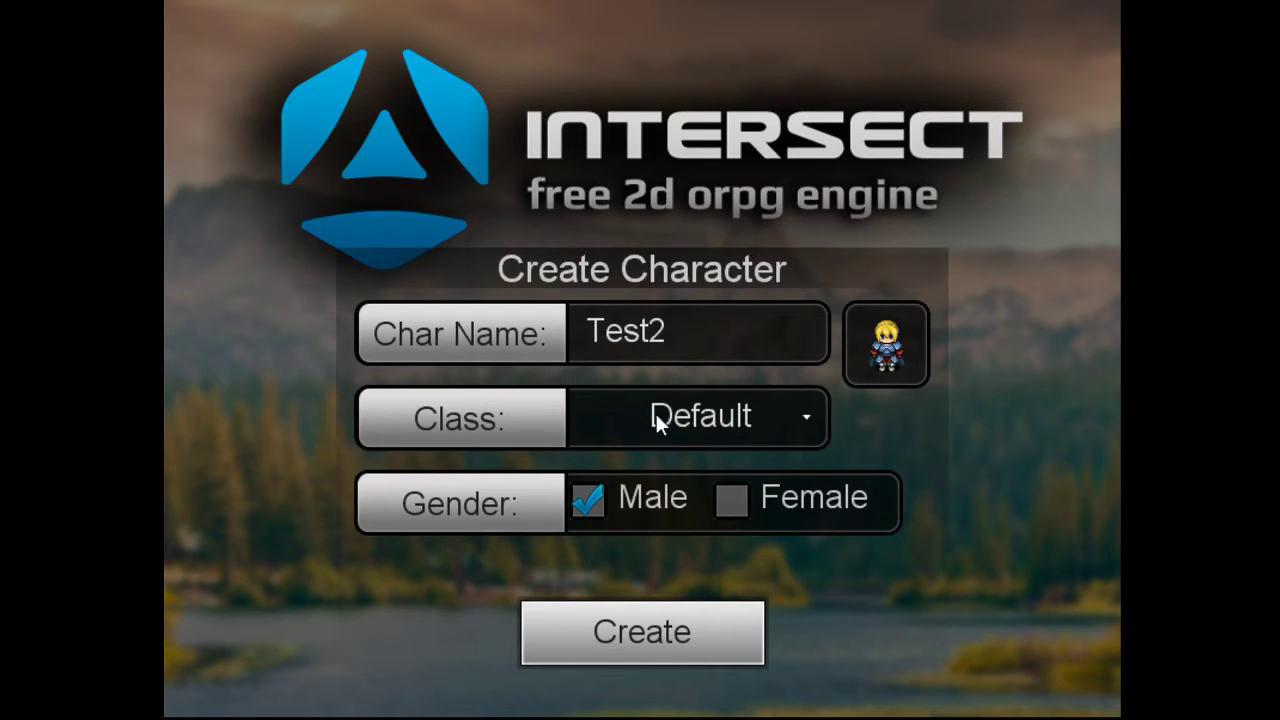
{"action": "left_click", "coordinate": [729, 418]}
{"action": "left_click", "coordinate": [812, 416]}
{"action": "left_click", "coordinate": [730, 499]}
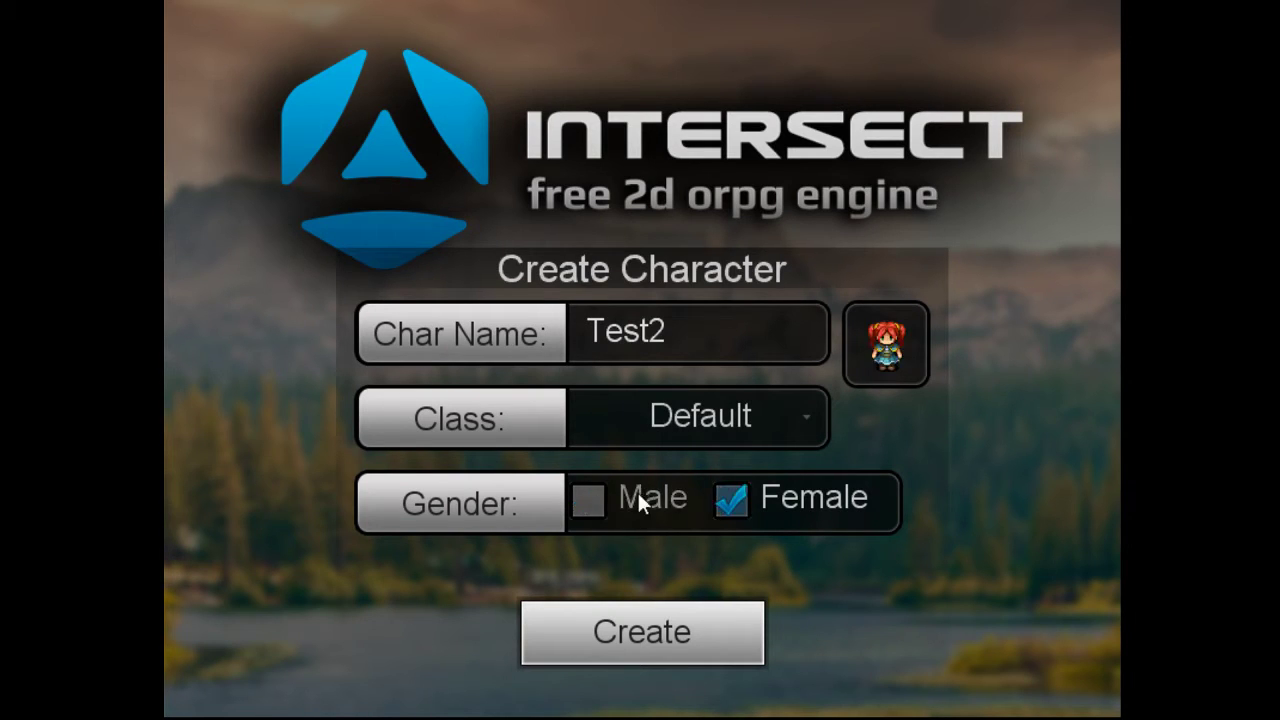
{"action": "left_click", "coordinate": [620, 500]}
{"action": "left_click", "coordinate": [733, 502]}
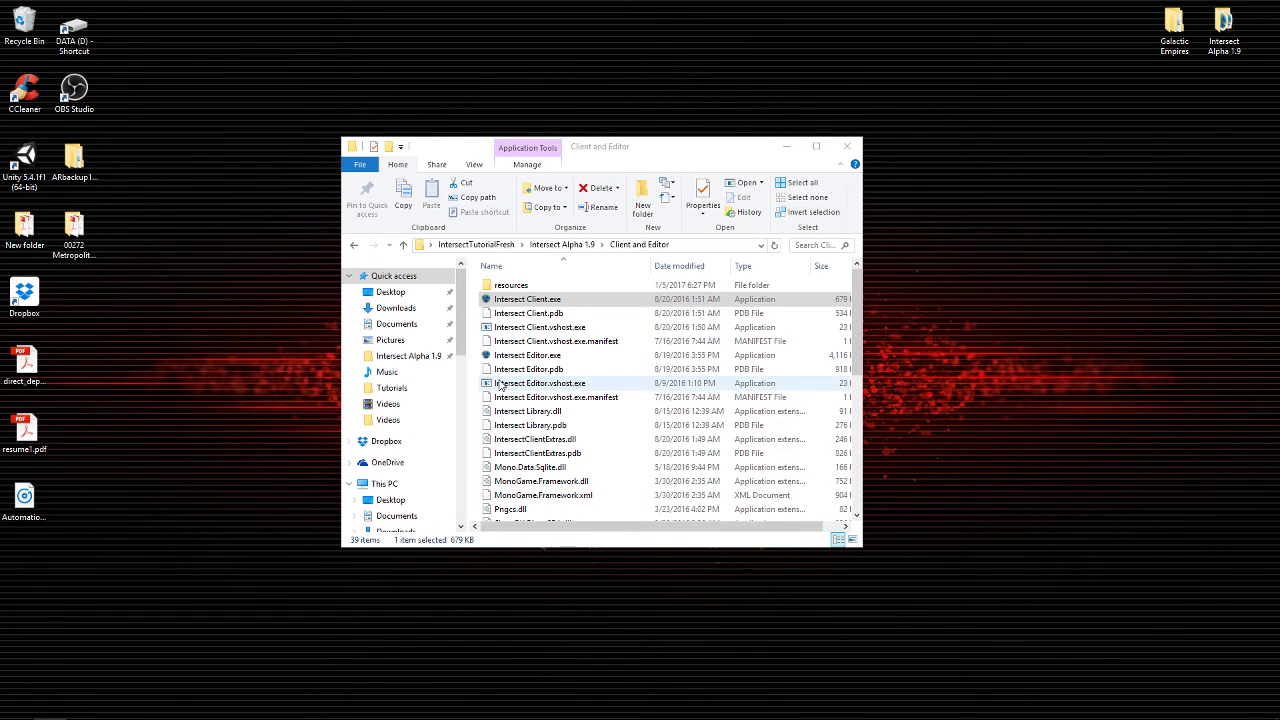
Launch Intersect Editor.exe and log in with the saved credentials
{"action": "left_click", "coordinate": [508, 356]}
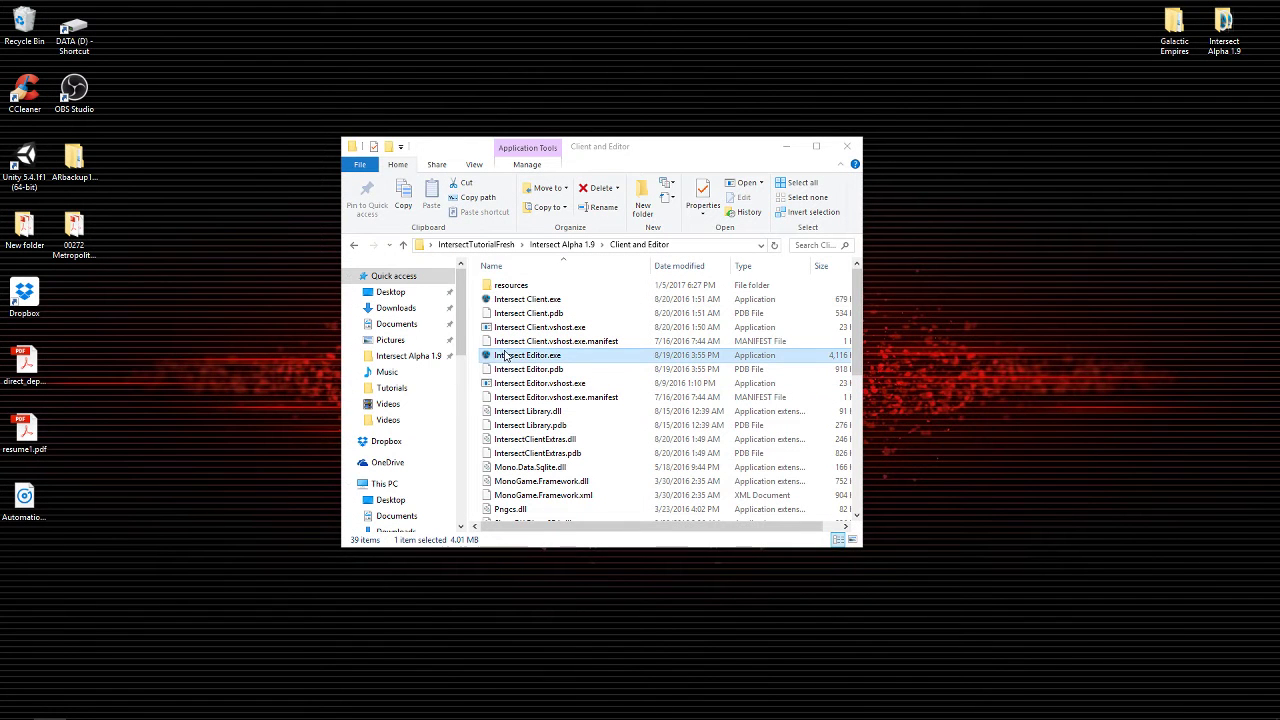
{"action": "left_click", "coordinate": [513, 356]}
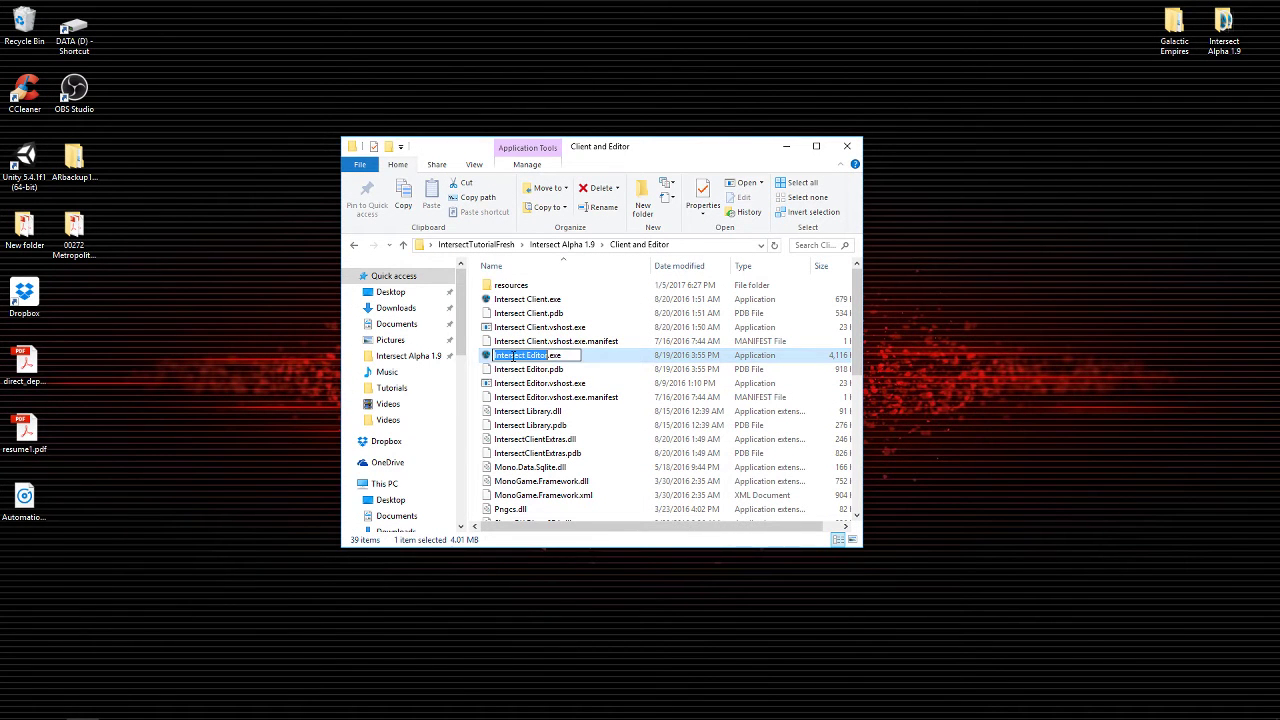
{"action": "left_click", "coordinate": [485, 358]}
{"action": "double_click", "coordinate": [485, 357]}
{"action": "left_click", "coordinate": [810, 466]}
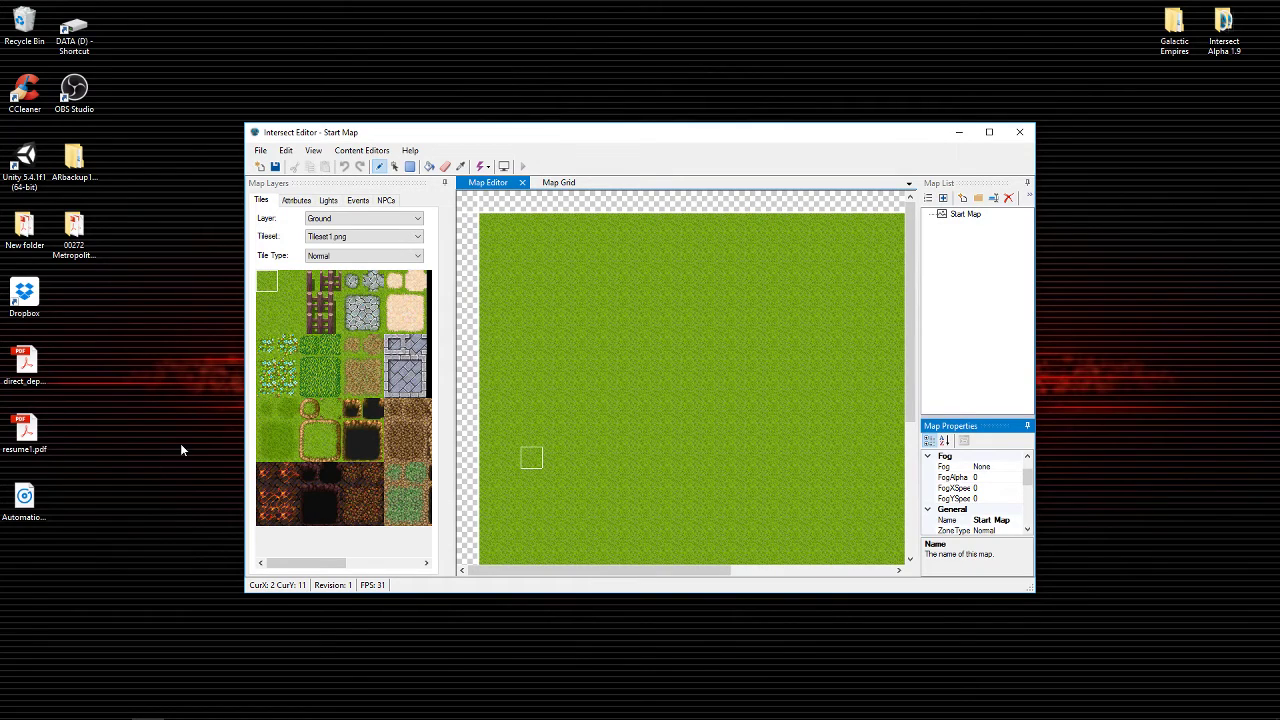
Maximize the editor and open the Class Editor from Content Editors
{"action": "left_click_drag", "start_coordinate": [626, 132], "coordinate": [655, 1]}
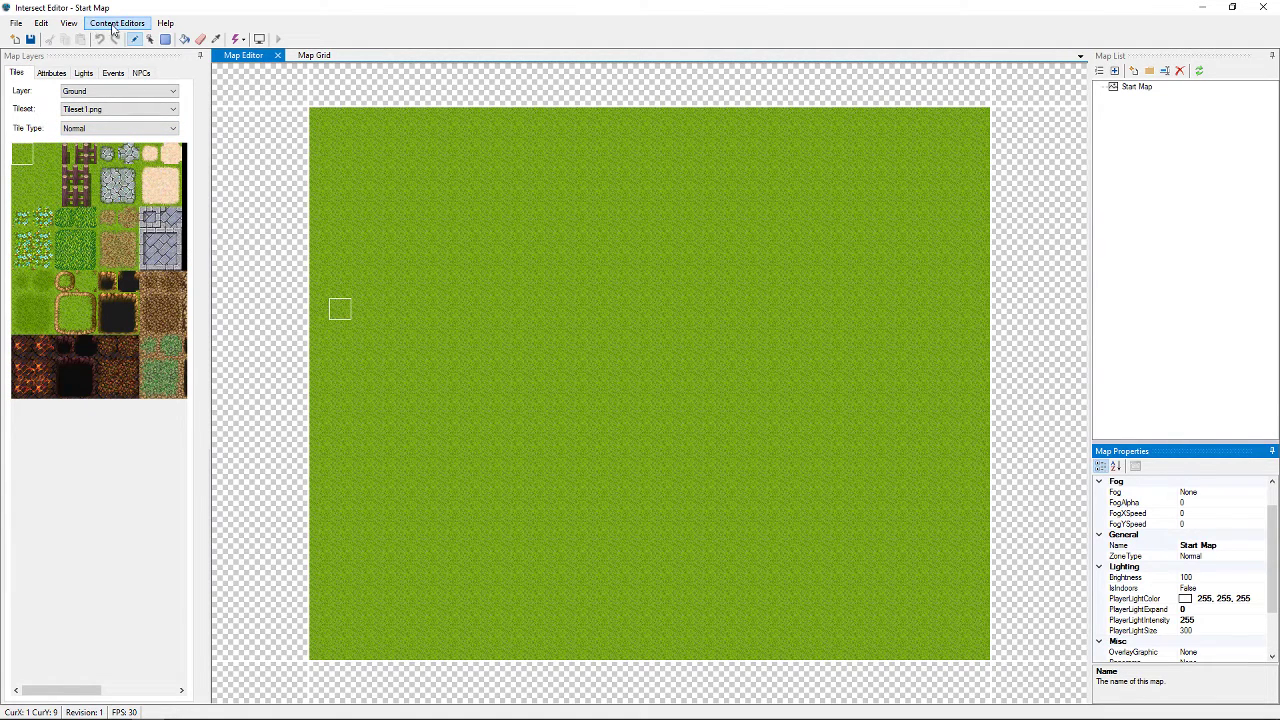
{"action": "left_click", "coordinate": [115, 24]}
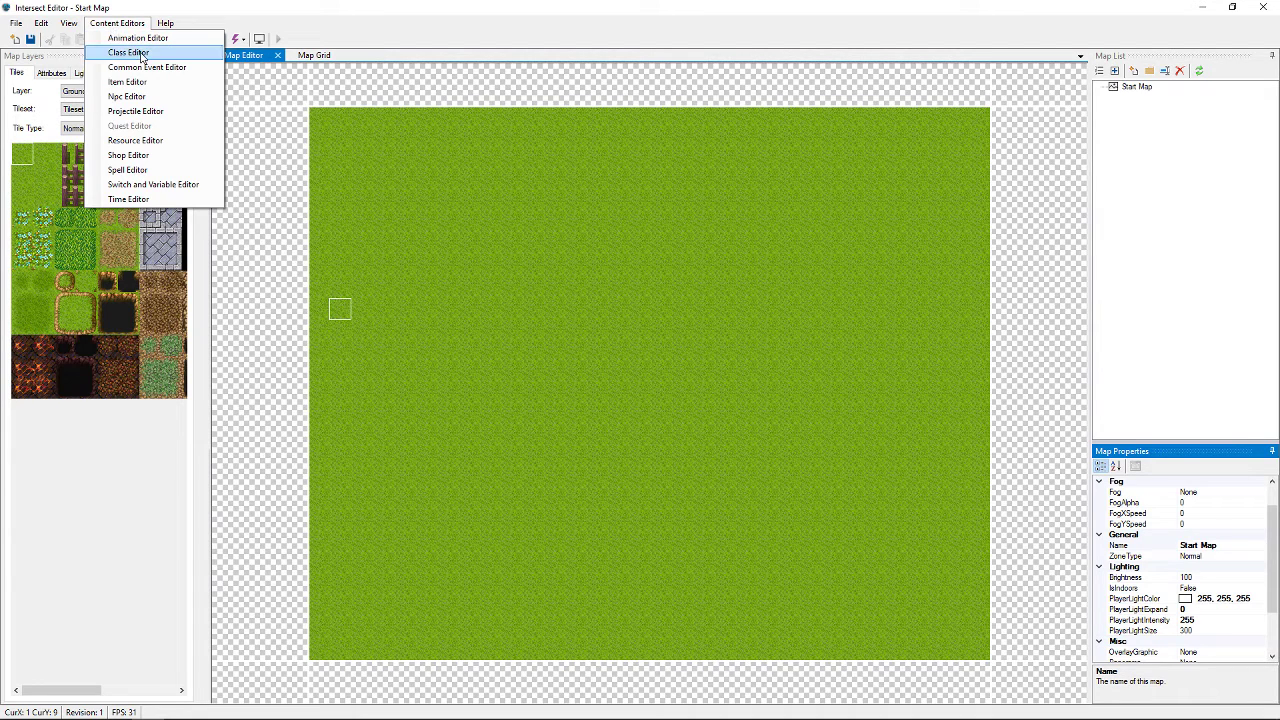
{"action": "left_click", "coordinate": [142, 54]}
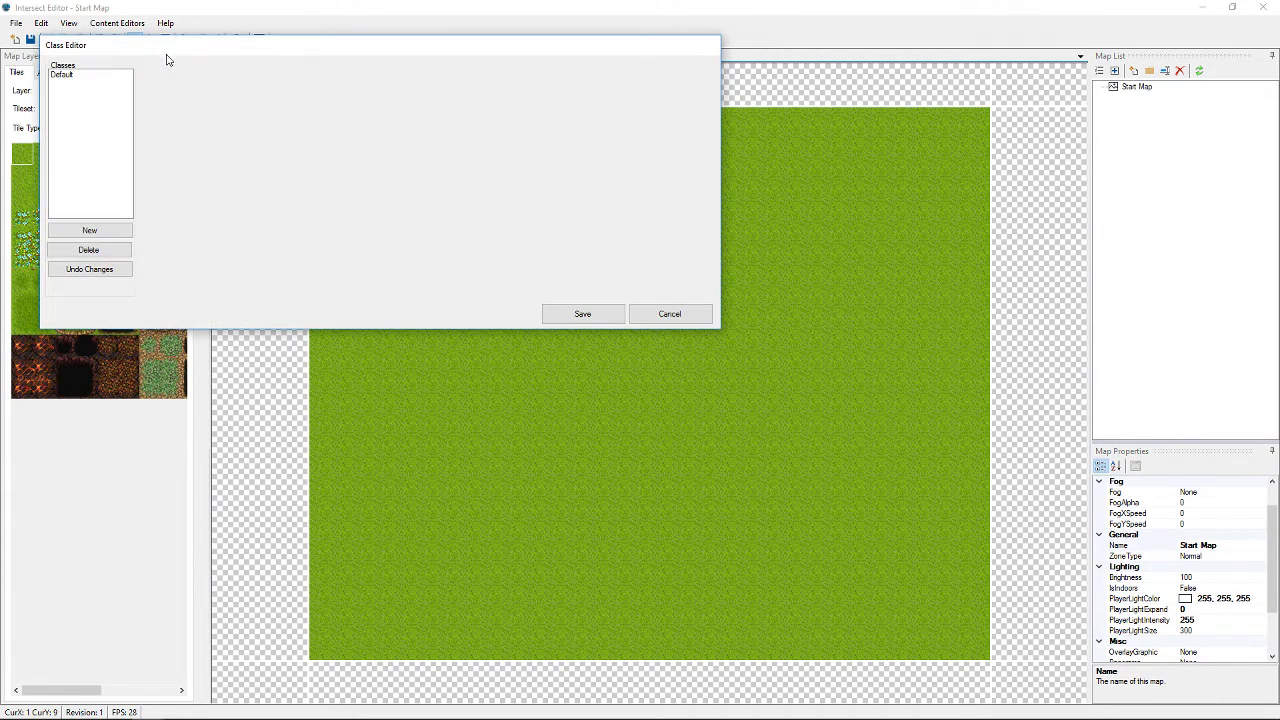
Select the Default class and rename it to Human
{"action": "left_click_drag", "start_coordinate": [257, 53], "coordinate": [480, 188]}
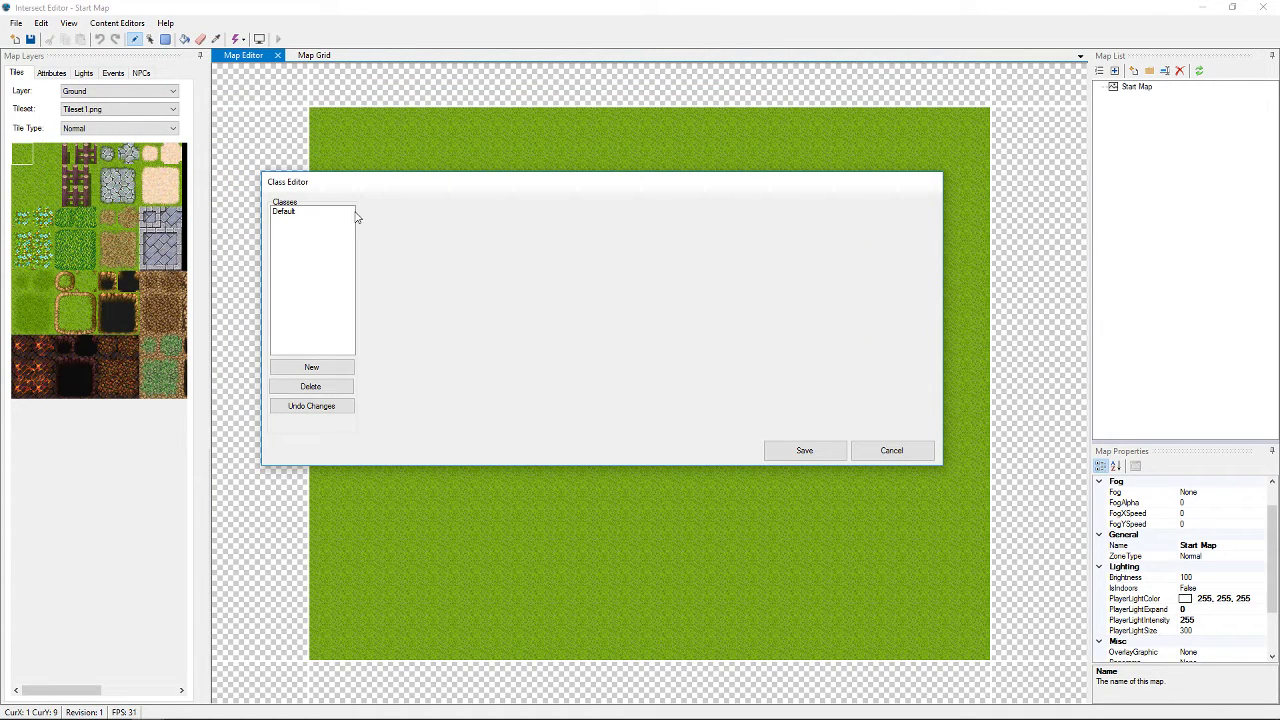
{"action": "left_click", "coordinate": [287, 212]}
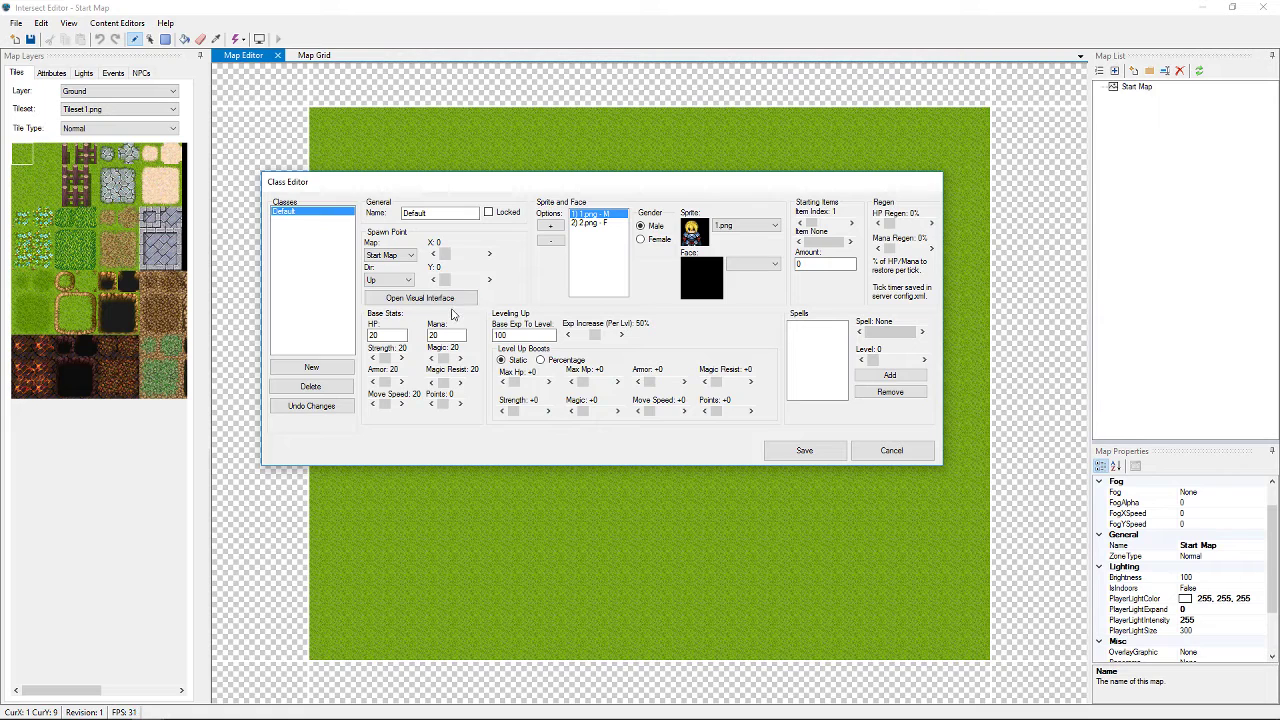
{"action": "left_click", "coordinate": [440, 213]}
{"action": "key", "text": "BackSpace"}
{"action": "key", "text": "BackSpace"}
{"action": "key", "text": "BackSpace"}
{"action": "key", "text": "BackSpace"}
{"action": "key", "text": "BackSpace"}
{"action": "key", "text": "BackSpace"}
{"action": "key", "text": "BackSpace"}
Preview the female sprite, switch back to male, and add a new class
{"action": "left_click", "coordinate": [597, 215]}
{"action": "left_click", "coordinate": [591, 224]}
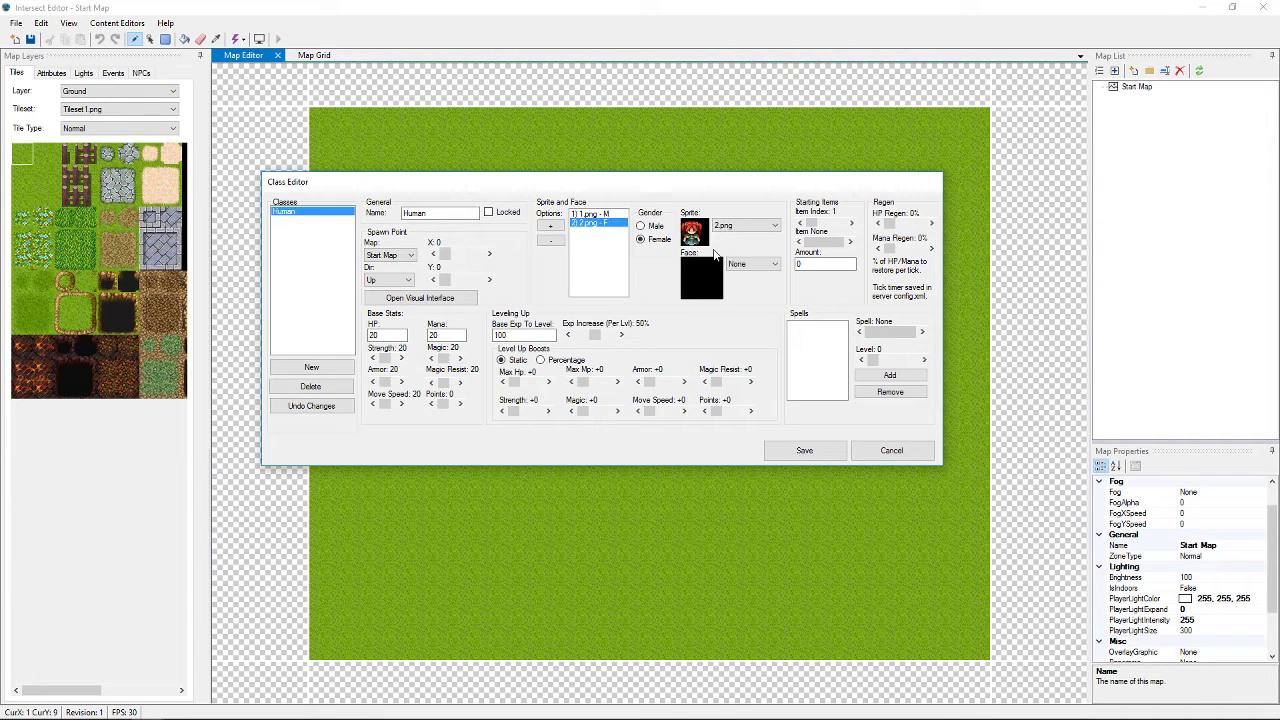
{"action": "key", "text": "Tab"}
{"action": "key", "text": "Tab"}
{"action": "key", "text": "Tab"}
{"action": "key", "text": "Tab"}
{"action": "key", "text": "Tab"}
{"action": "key", "text": "Tab"}
{"action": "key", "text": "Tab"}
{"action": "key", "text": "Tab"}
{"action": "key", "text": "Up"}
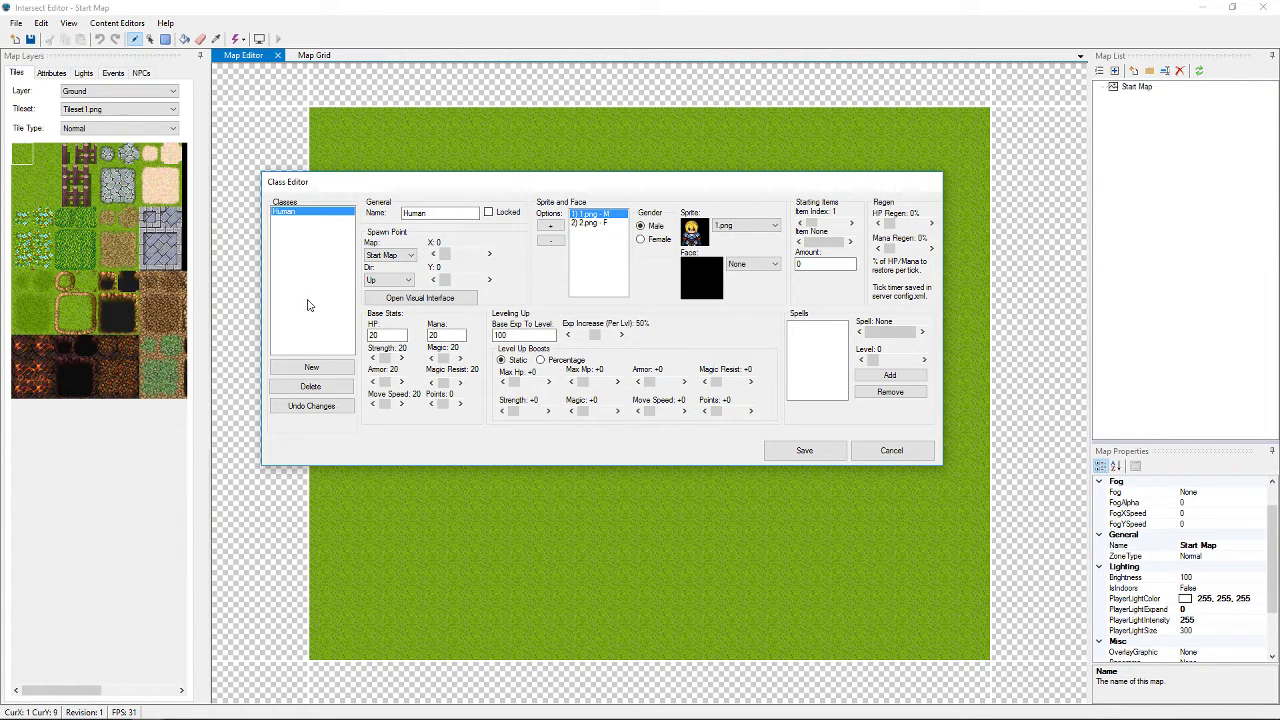
{"action": "left_click", "coordinate": [312, 369]}
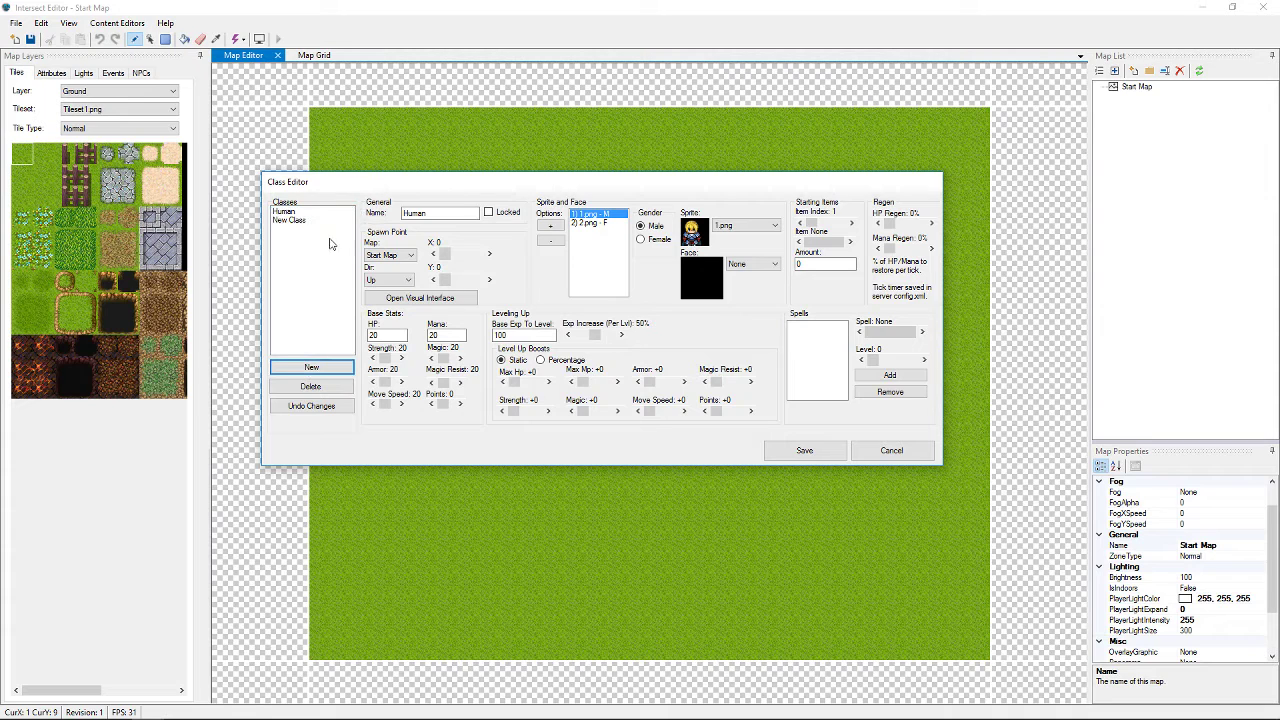
Rename the New Class entry to E, then reselect the Human class
{"action": "left_click", "coordinate": [299, 221]}
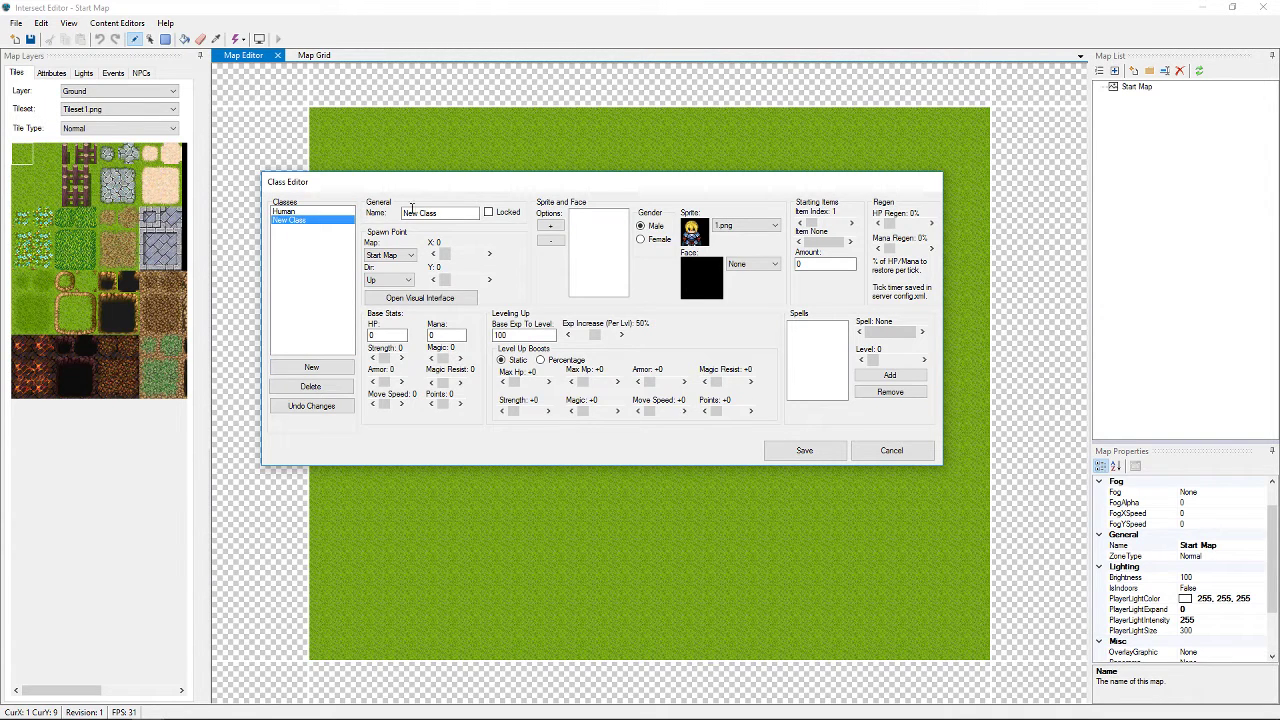
{"action": "left_click_drag", "start_coordinate": [458, 214], "coordinate": [380, 220]}
{"action": "type", "text": "E"}
{"action": "left_click", "coordinate": [289, 212]}
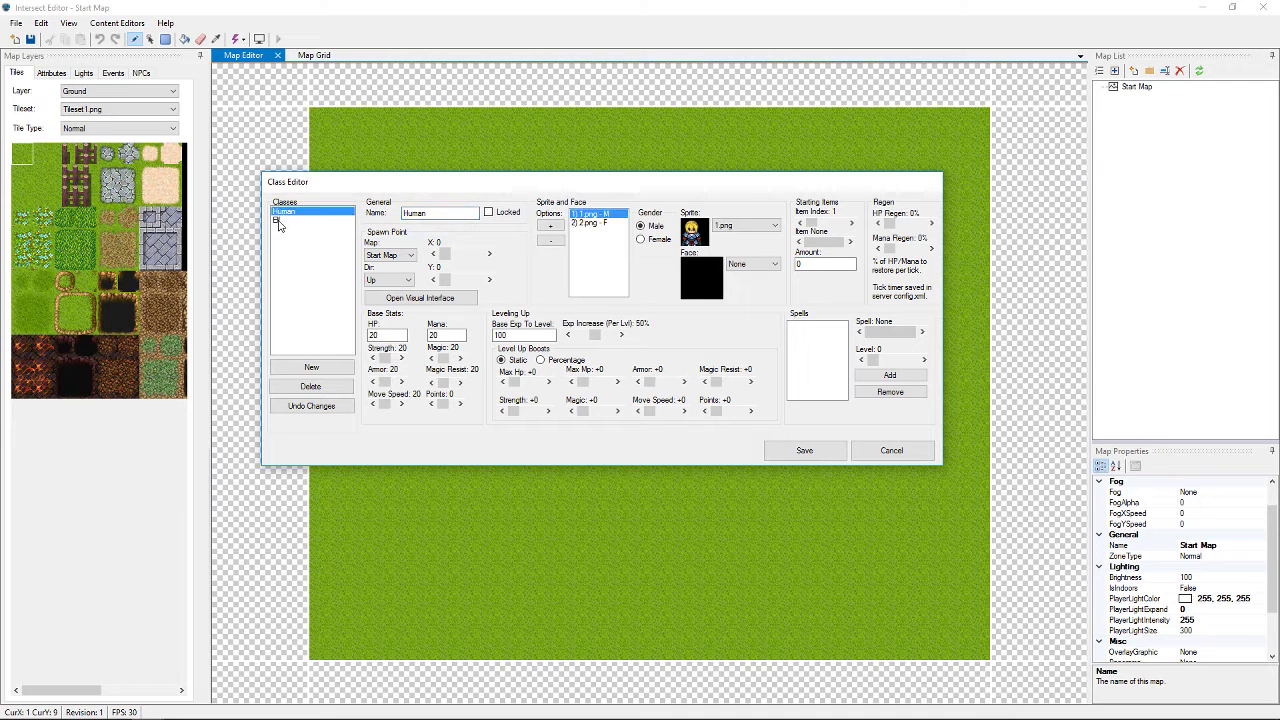